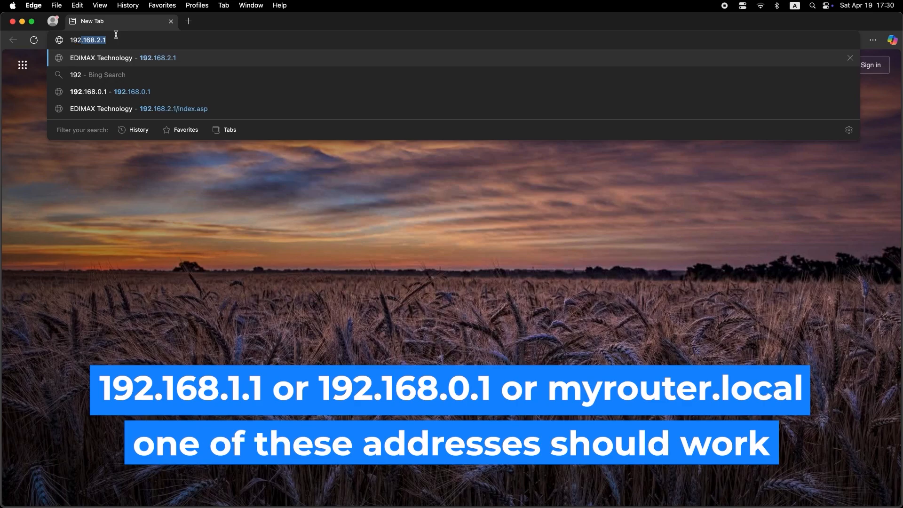
# - Correct the Edge address from 192.168.2.1 to 192.168.1.1 and load it
pyautogui.write('.168.2.1')
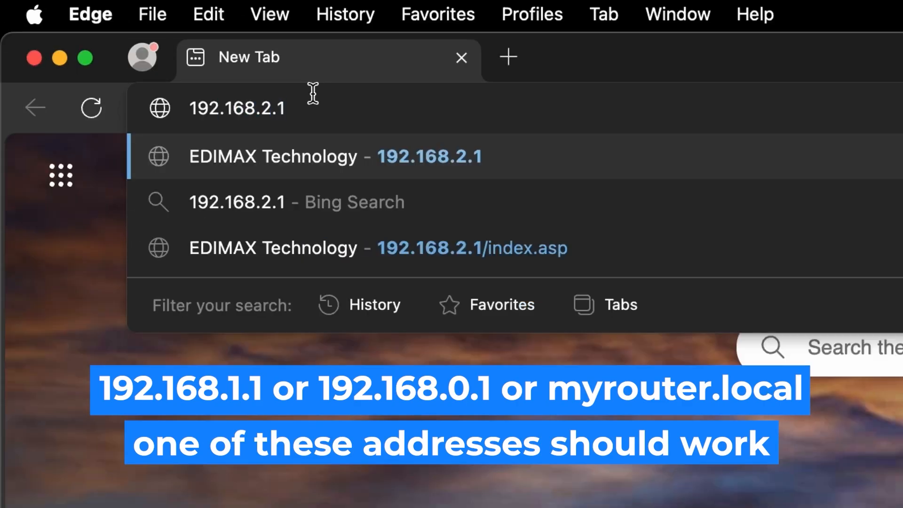
pyautogui.press('Left')
pyautogui.press('Left')
pyautogui.press('BackSpace')
pyautogui.write('1')
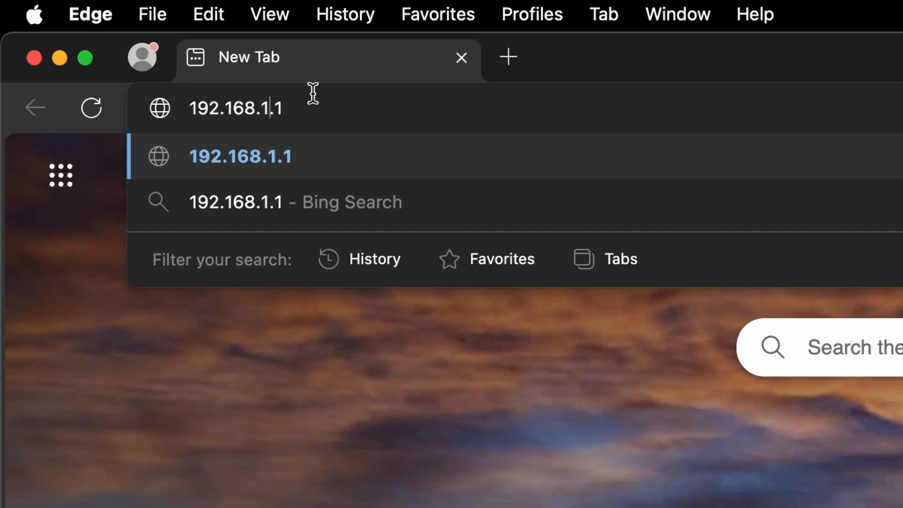
pyautogui.press('Return')
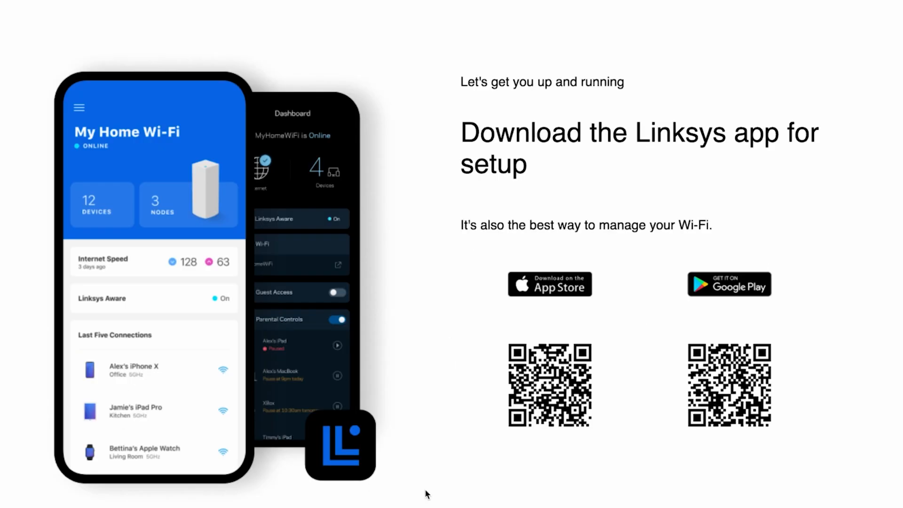
# - Skip the app download page and keep English (United States) as the interface language
pyautogui.click(286, 321)
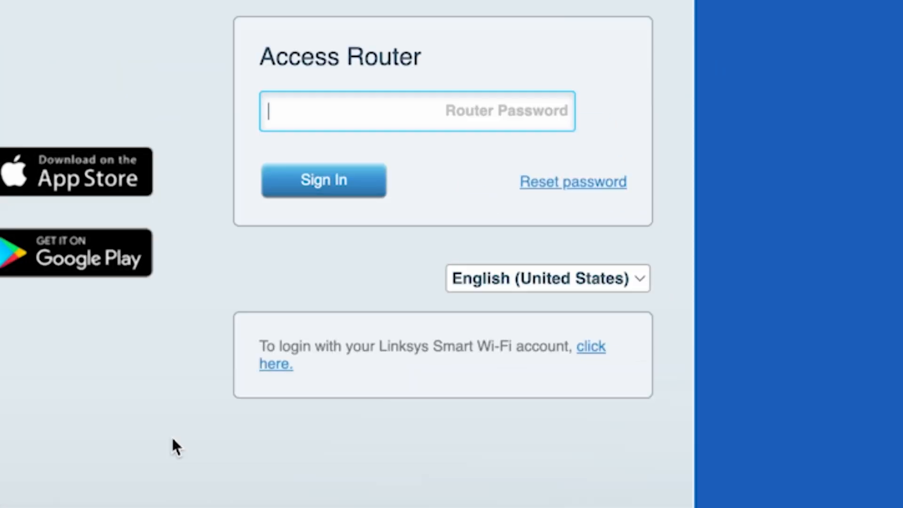
pyautogui.click(635, 277)
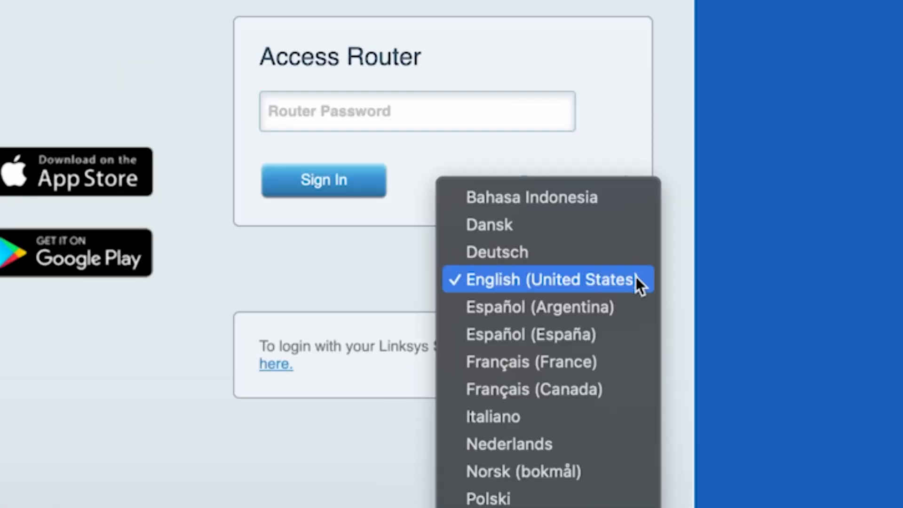
pyautogui.click(540, 278)
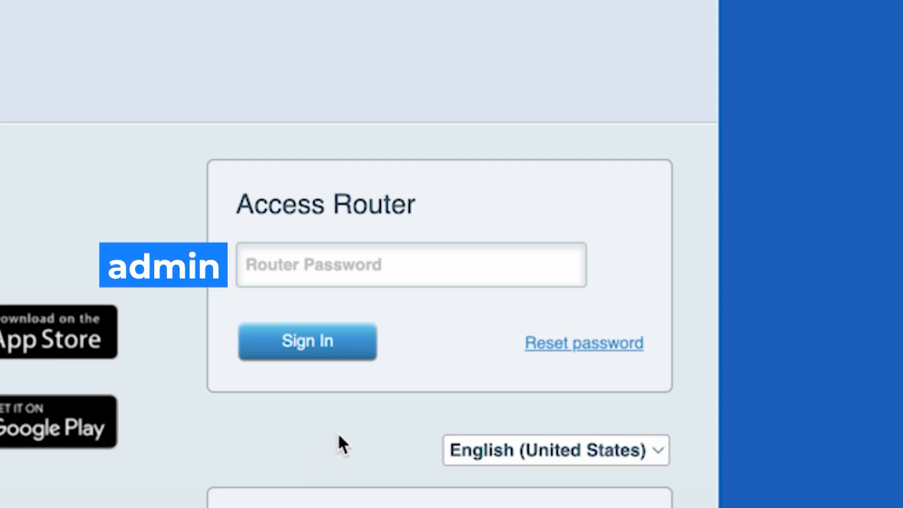
# - Try signing in with the default router password
pyautogui.click(354, 261)
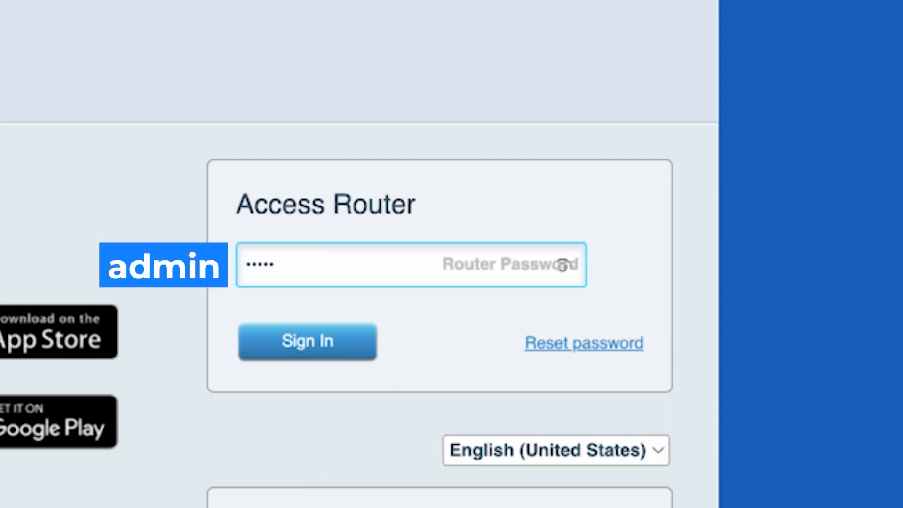
pyautogui.click(312, 341)
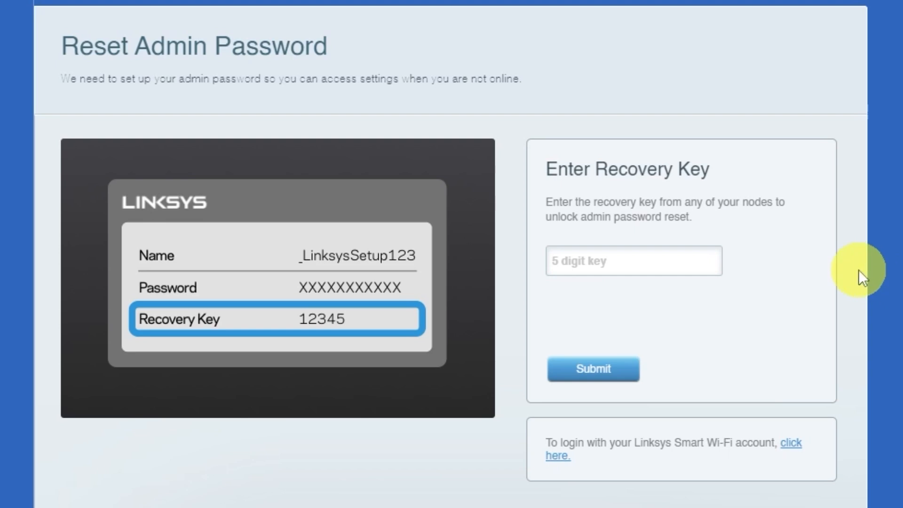
# - Enter the router's 5-digit recovery key and submit it to unlock the password reset
pyautogui.click(703, 258)
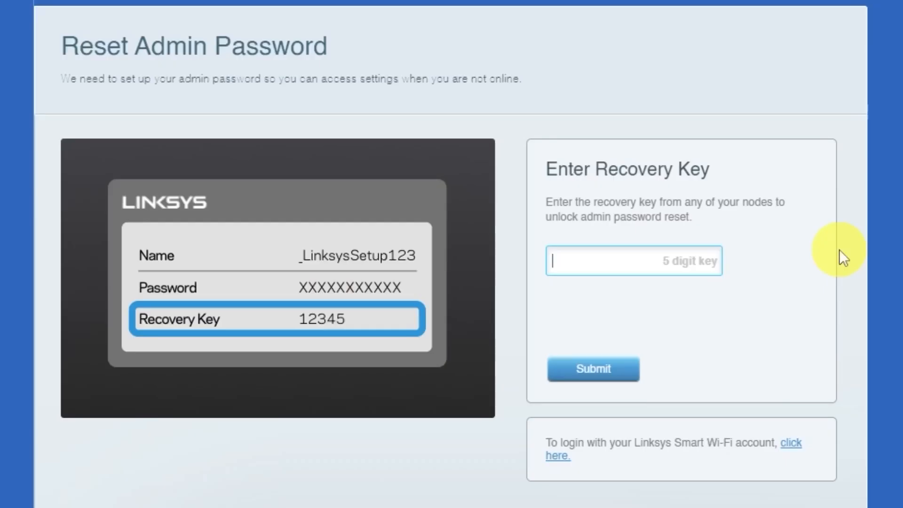
pyautogui.click(597, 371)
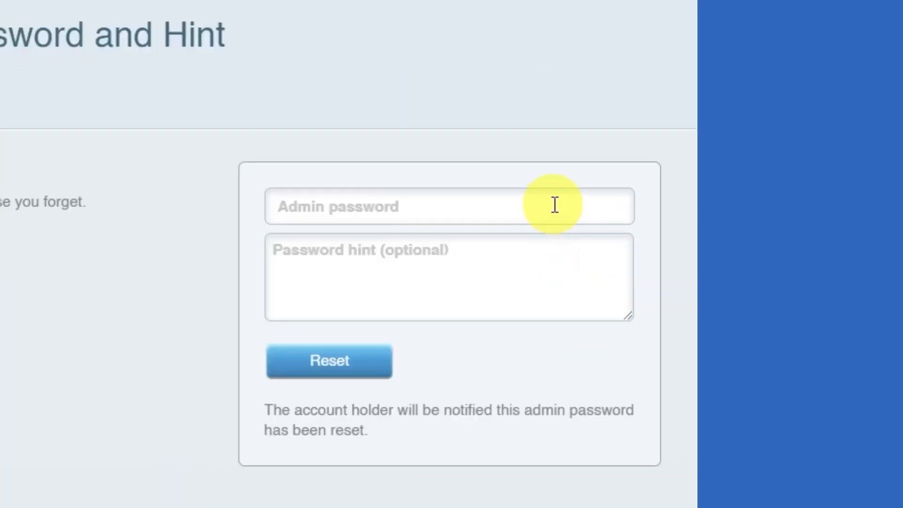
# - Enter a new admin password that meets all four requirements
pyautogui.click(841, 233)
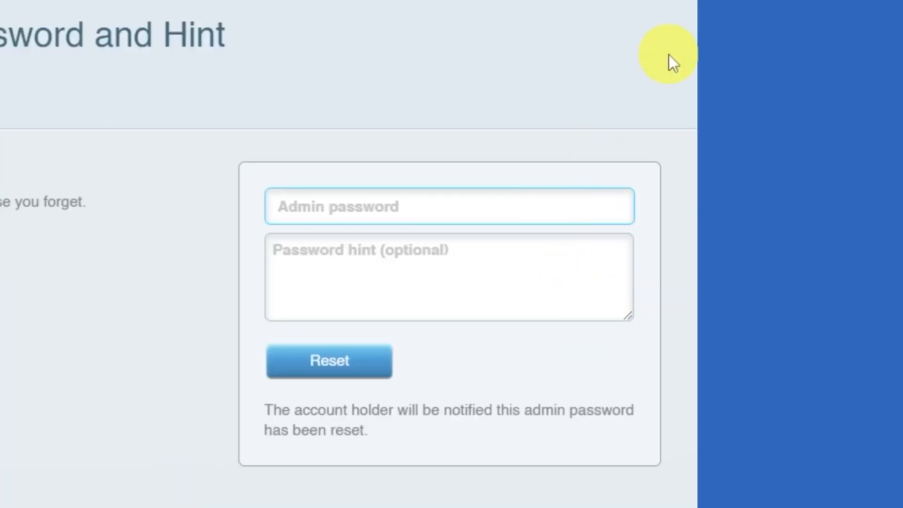
pyautogui.write('•••••••••')
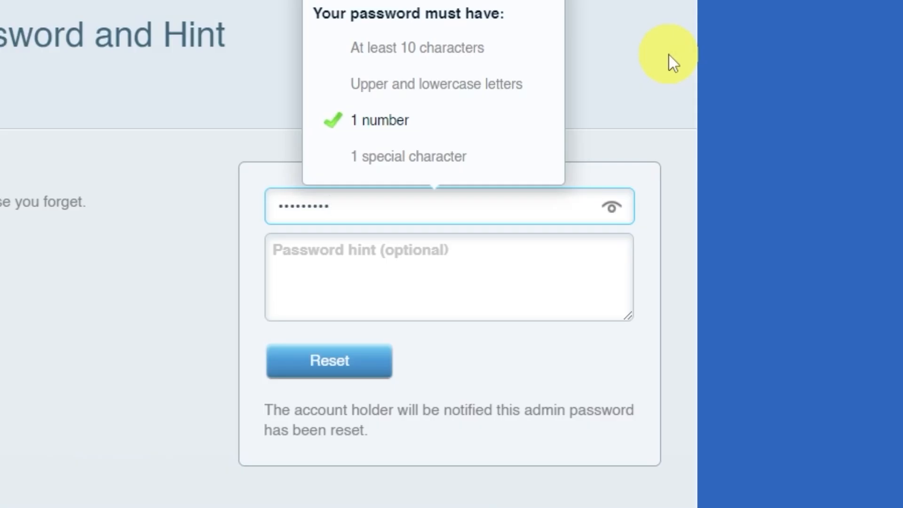
pyautogui.write('••')
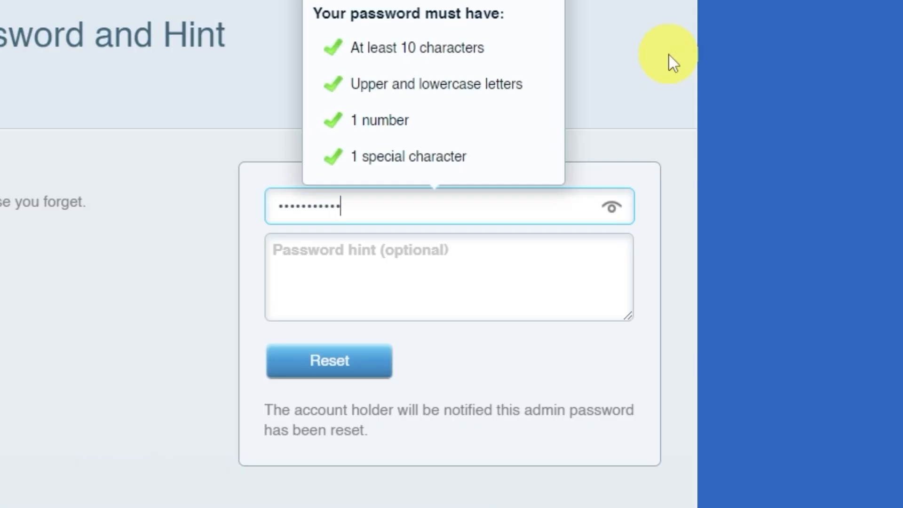
pyautogui.click(527, 264)
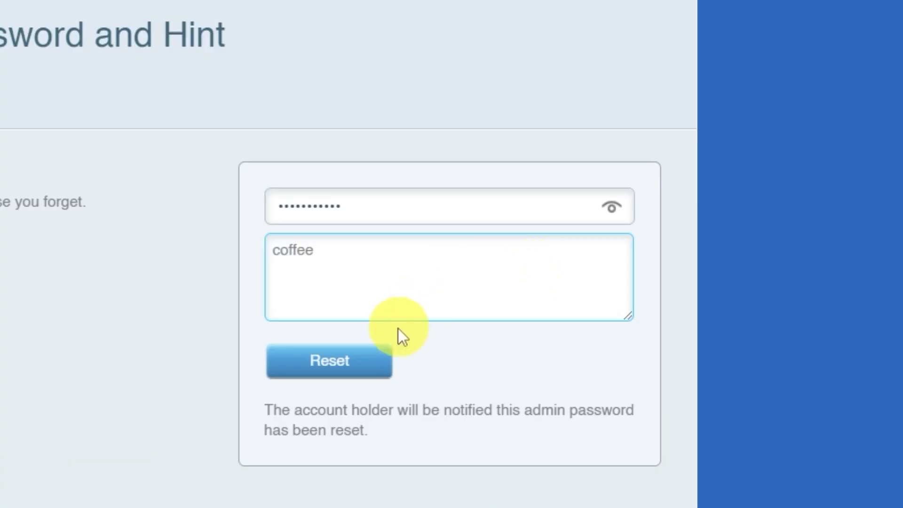
# - Save the new admin password with hint 'coffee', then sign in using it
pyautogui.click(355, 366)
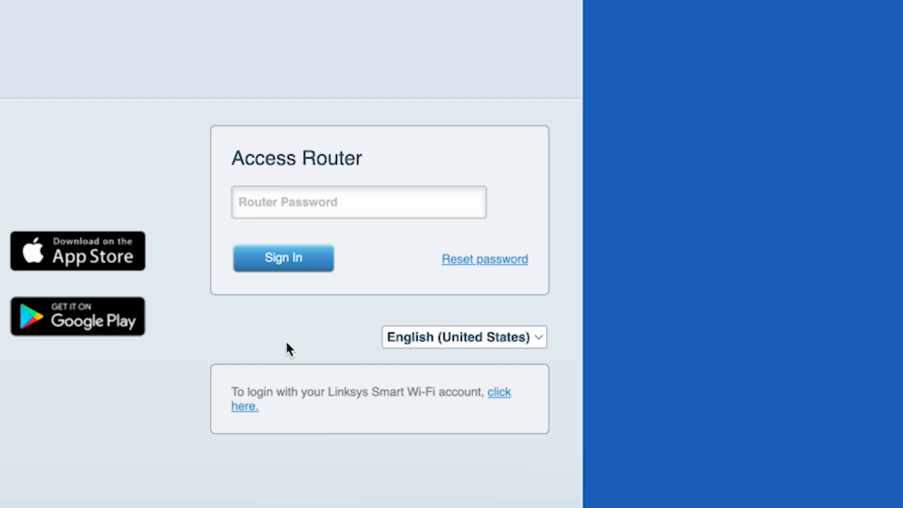
pyautogui.click(320, 200)
pyautogui.write('admin')
pyautogui.write('••••••')
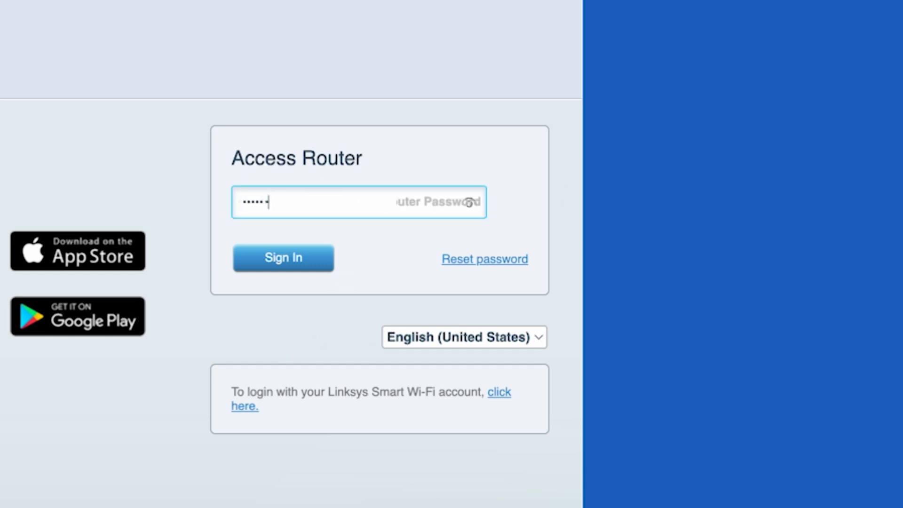
pyautogui.click(287, 258)
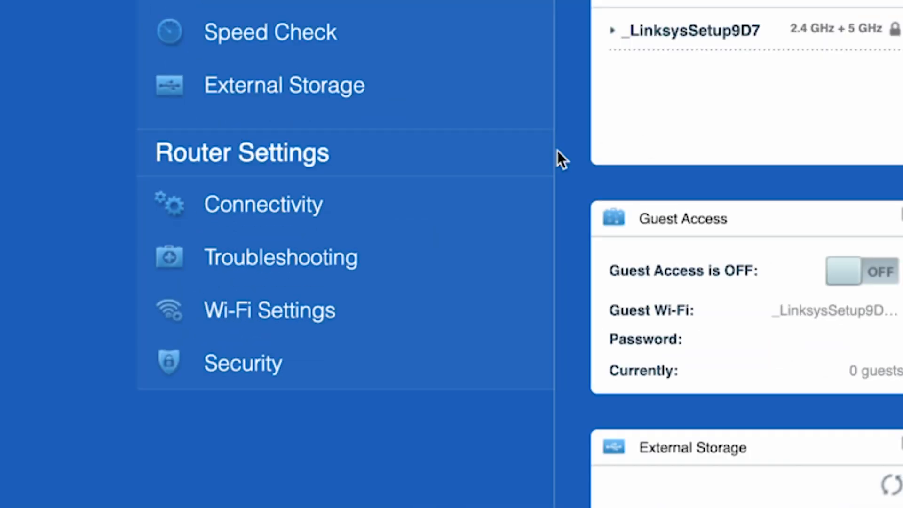
# - In Connectivity's Internet Settings, browse the Static IP and PPTP connection types
pyautogui.click(287, 201)
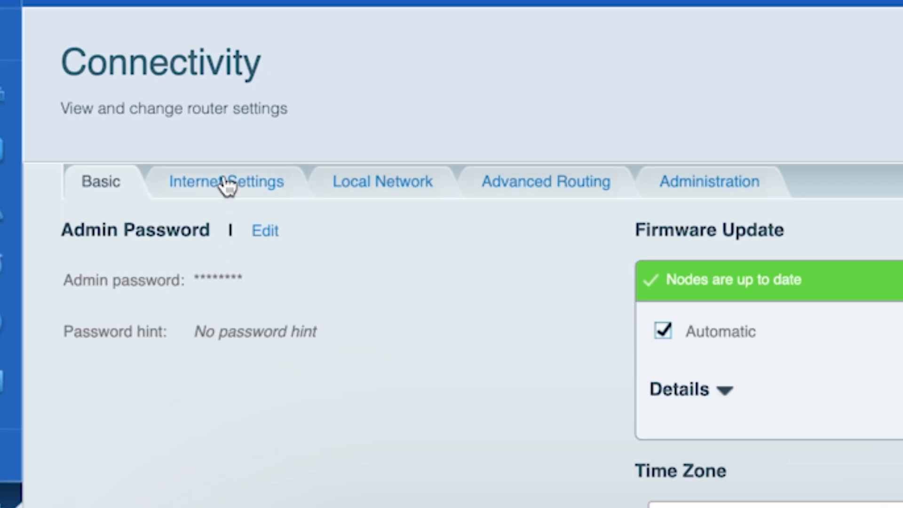
pyautogui.click(227, 186)
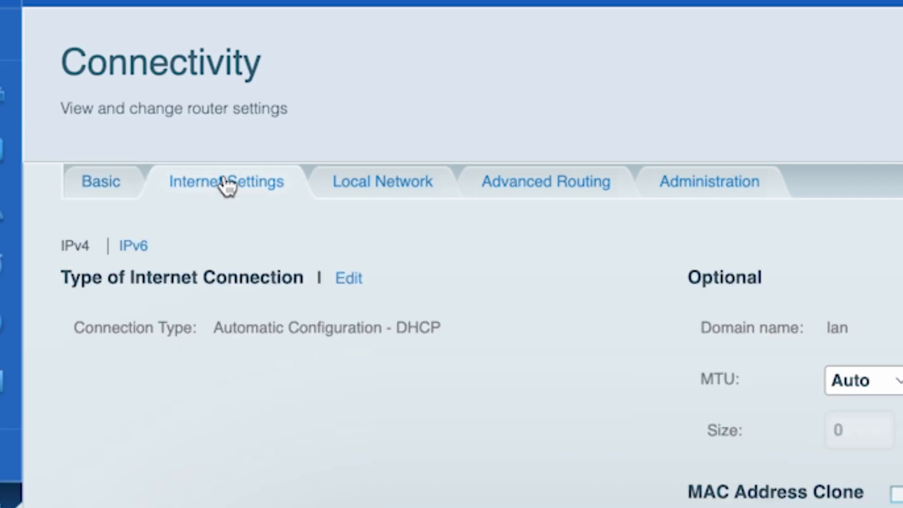
pyautogui.click(352, 279)
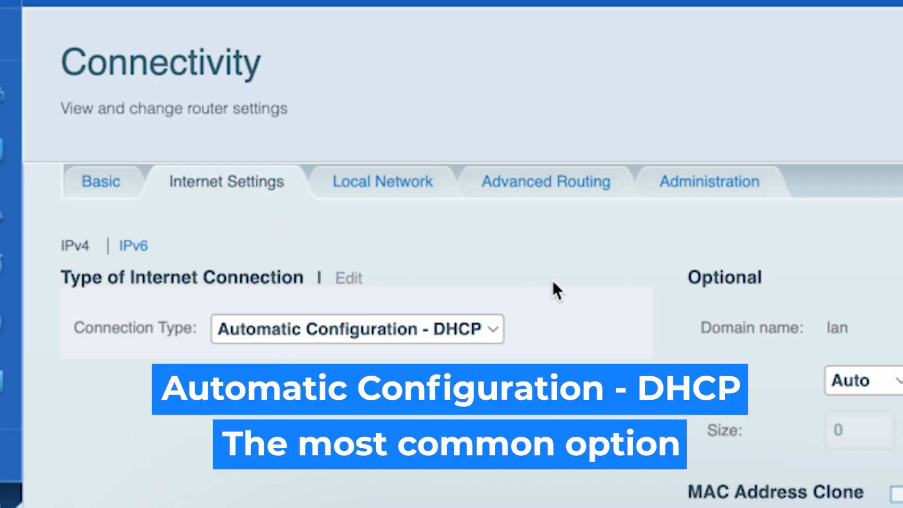
pyautogui.click(494, 329)
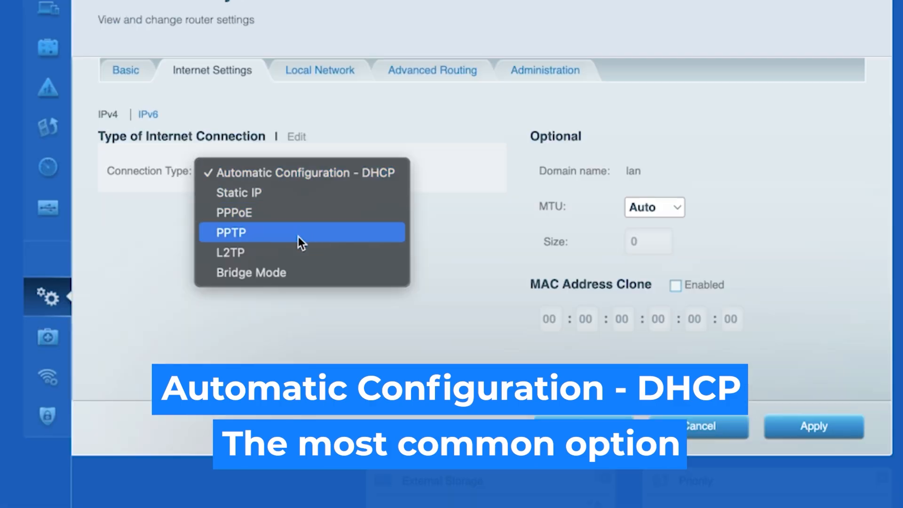
pyautogui.click(290, 193)
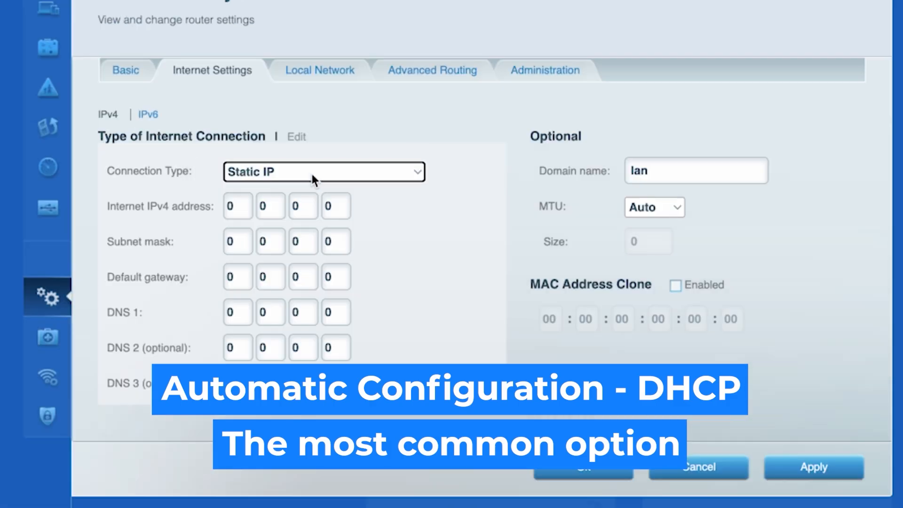
pyautogui.click(311, 171)
pyautogui.click(284, 210)
# - Try L2TP, then apply Automatic Configuration - DHCP and close Connectivity
pyautogui.click(301, 170)
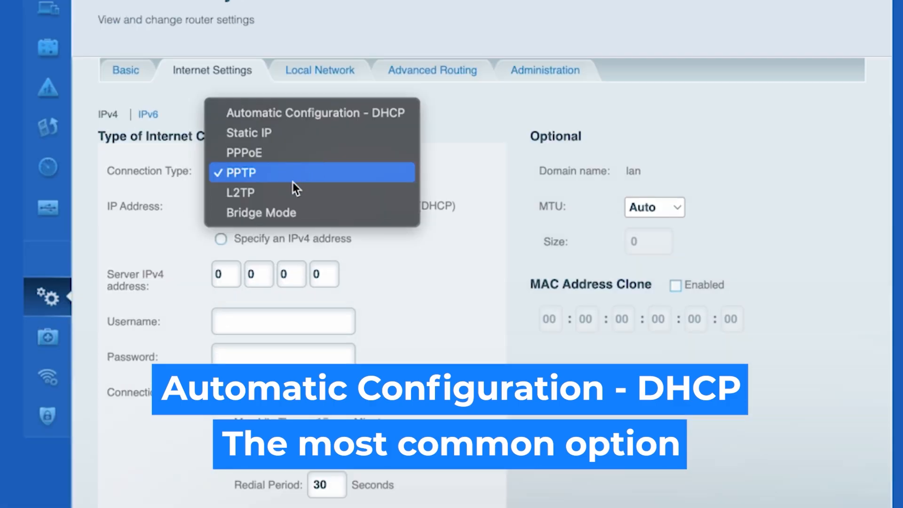
pyautogui.click(286, 194)
pyautogui.click(401, 173)
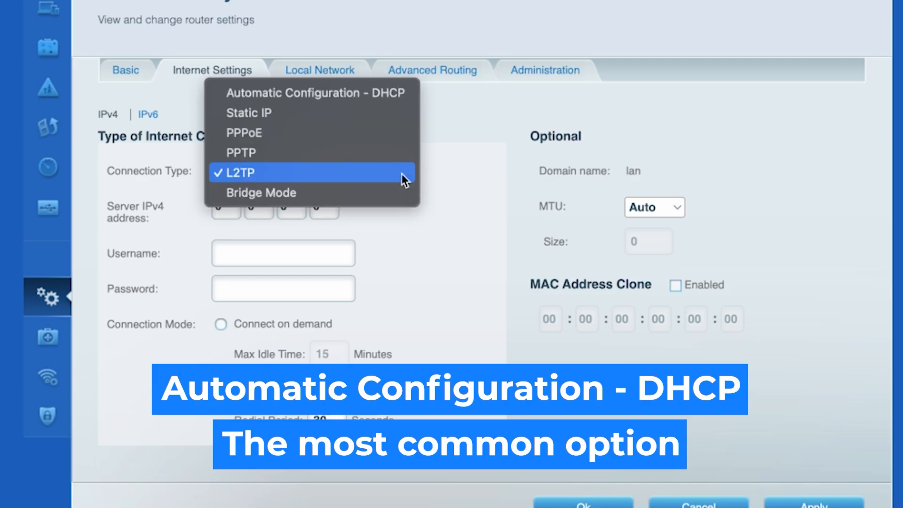
pyautogui.click(399, 94)
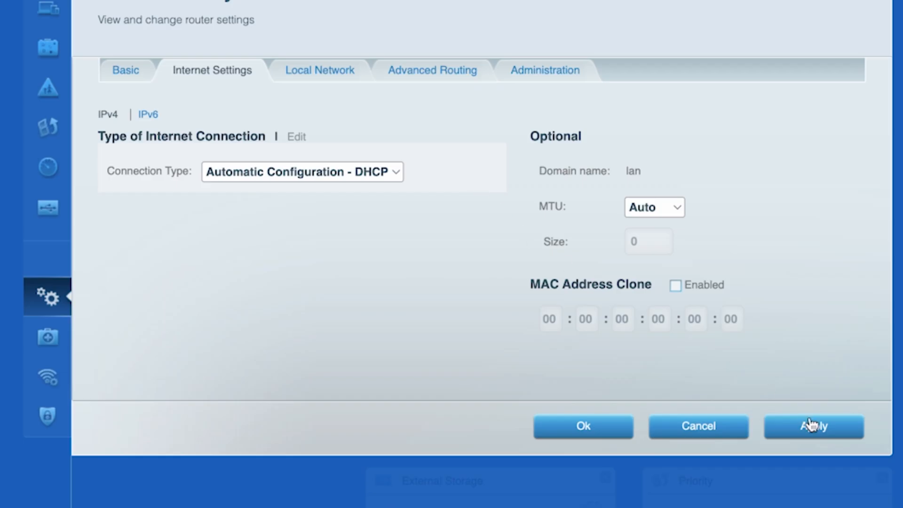
pyautogui.click(827, 428)
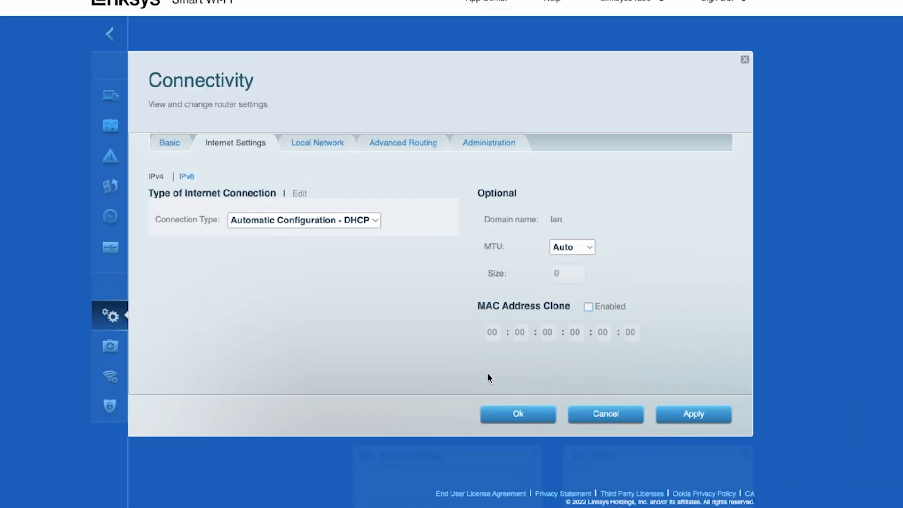
pyautogui.click(110, 35)
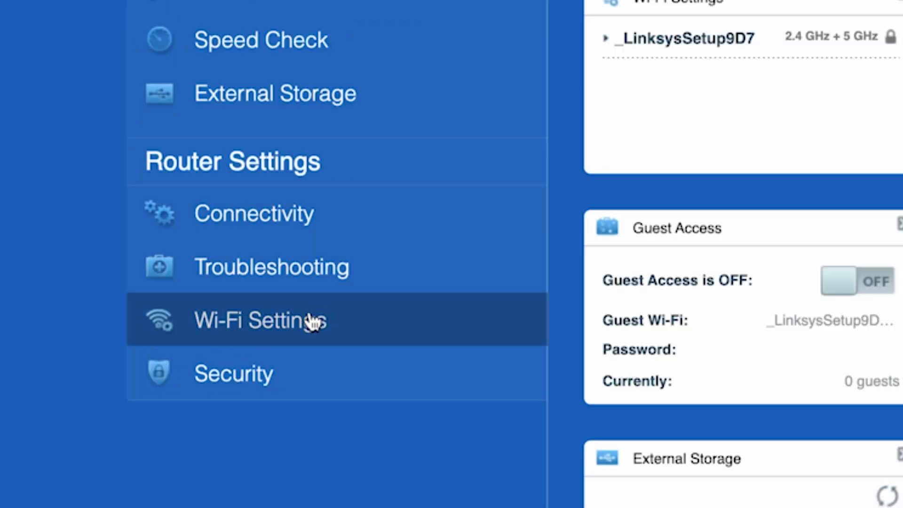
# - Rename the 2.4 GHz network to Linksys and give it a new Wi-Fi password
pyautogui.click(311, 320)
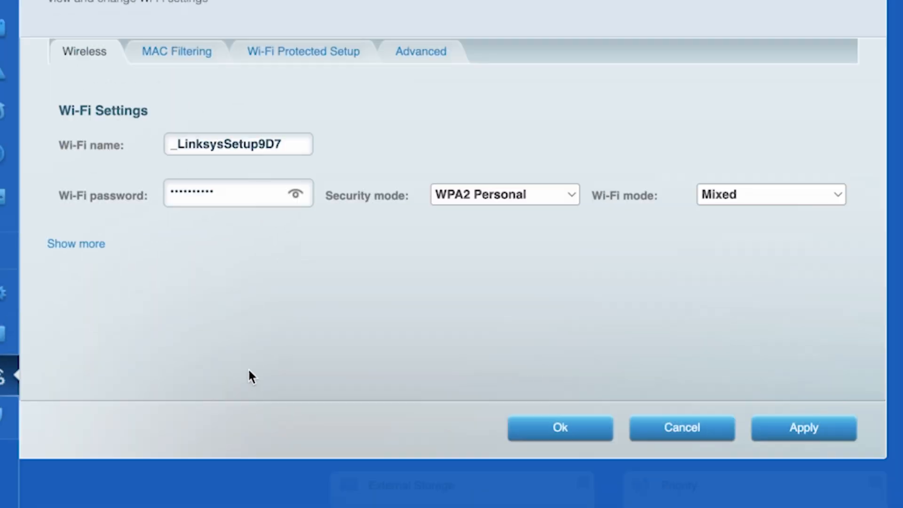
pyautogui.moveTo(223, 148); pyautogui.dragTo(290, 140)
pyautogui.press('BackSpace')
pyautogui.moveTo(177, 146); pyautogui.dragTo(155, 147)
pyautogui.press('BackSpace')
pyautogui.click(383, 133)
pyautogui.click(295, 194)
pyautogui.moveTo(277, 192); pyautogui.dragTo(142, 189)
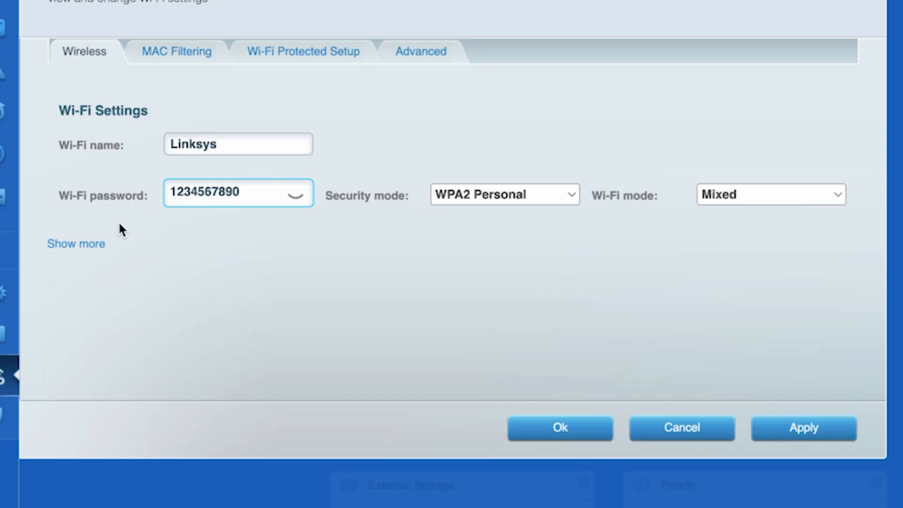
# - Rename the 5 GHz network to Linksys 5G with a new password, and apply
pyautogui.click(78, 246)
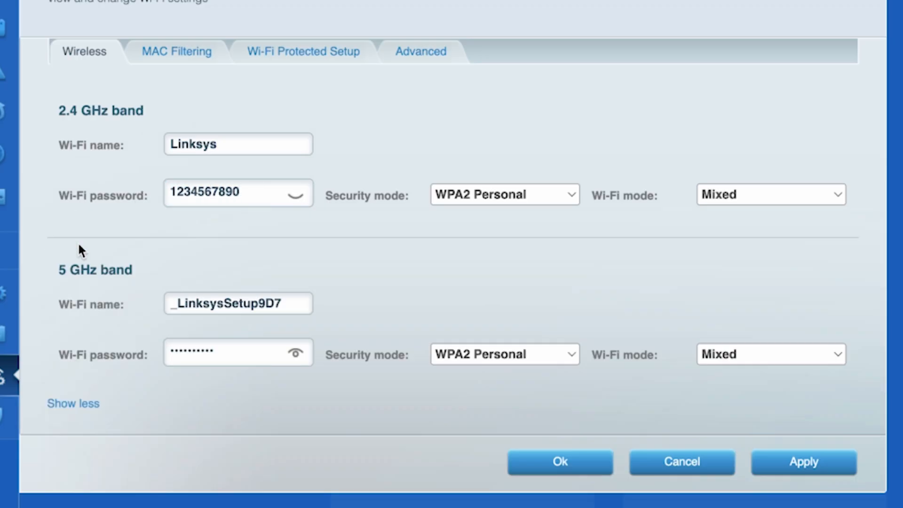
pyautogui.click(216, 303)
pyautogui.moveTo(217, 304); pyautogui.dragTo(292, 302)
pyautogui.write('5G')
pyautogui.click(295, 353)
pyautogui.doubleClick(266, 350)
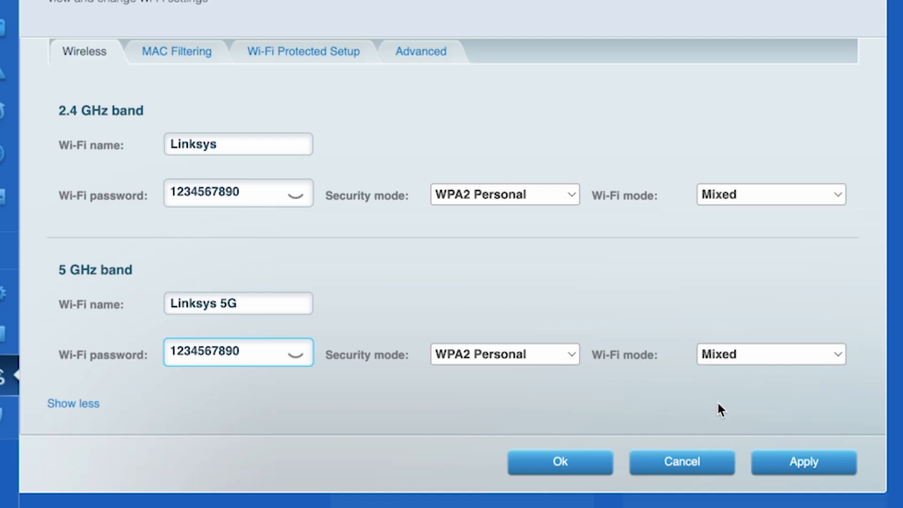
pyautogui.click(798, 459)
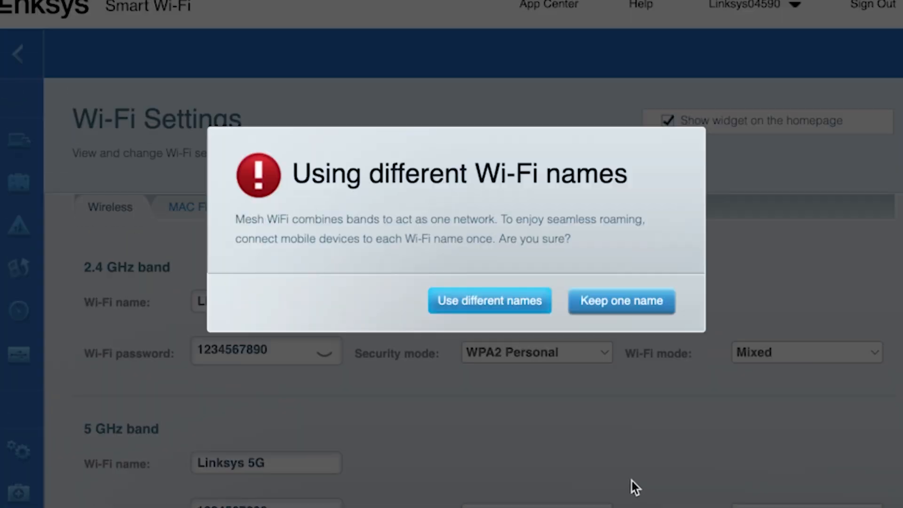
# - Keep separate names for the two bands and confirm applying the Wi-Fi changes
pyautogui.click(517, 307)
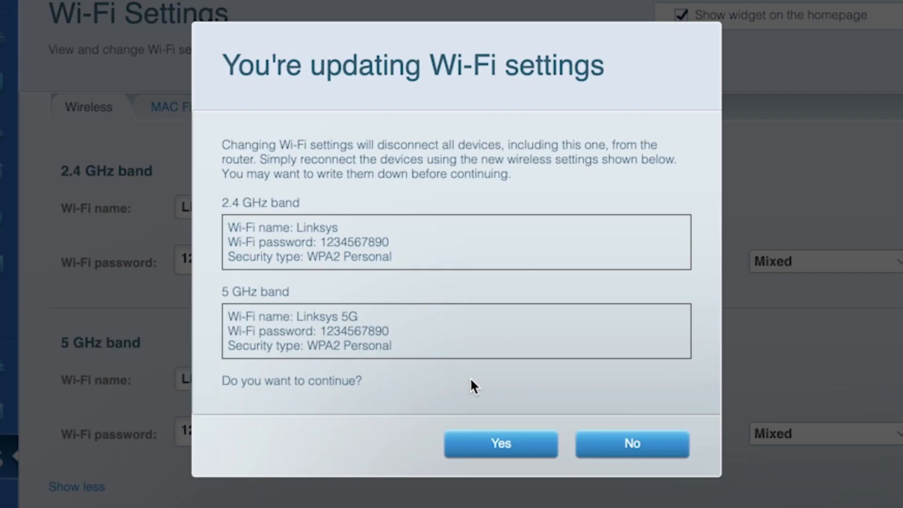
pyautogui.click(483, 443)
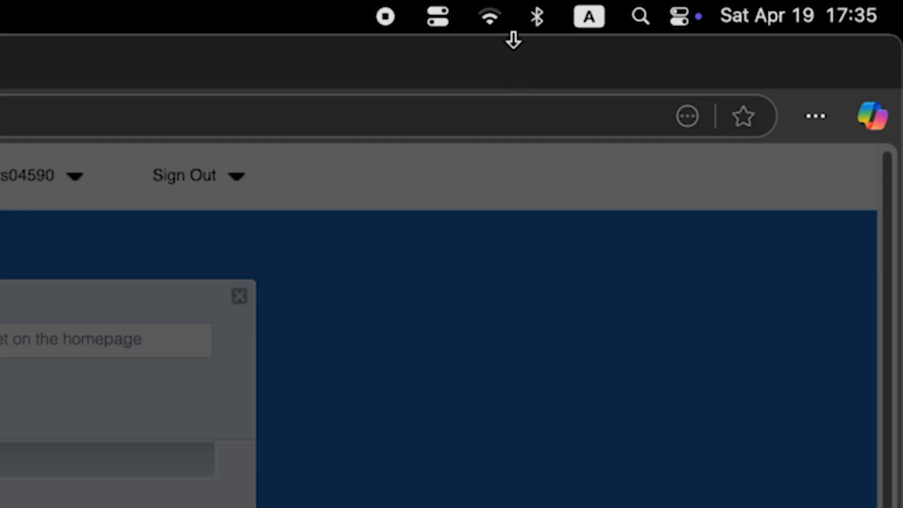
# - Join the Mac to the Linksys Wi-Fi network and dismiss the applying-changes notice
pyautogui.click(496, 14)
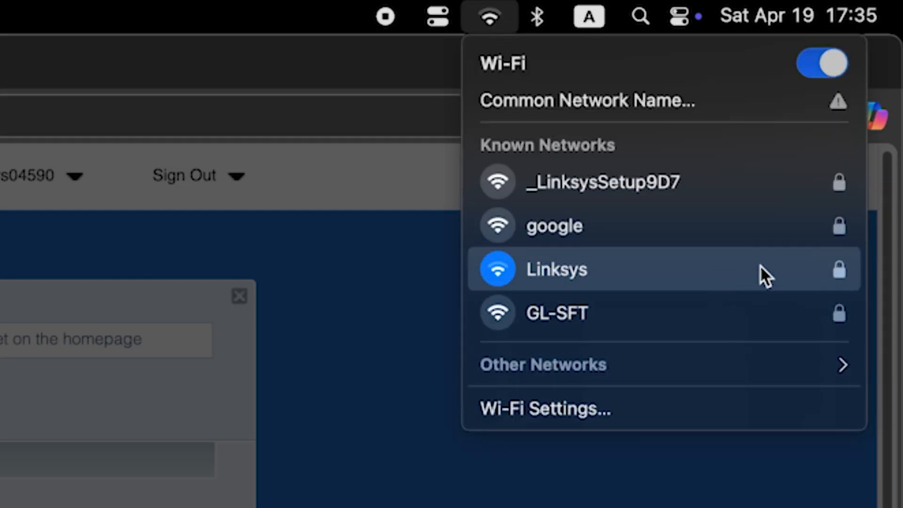
pyautogui.click(727, 275)
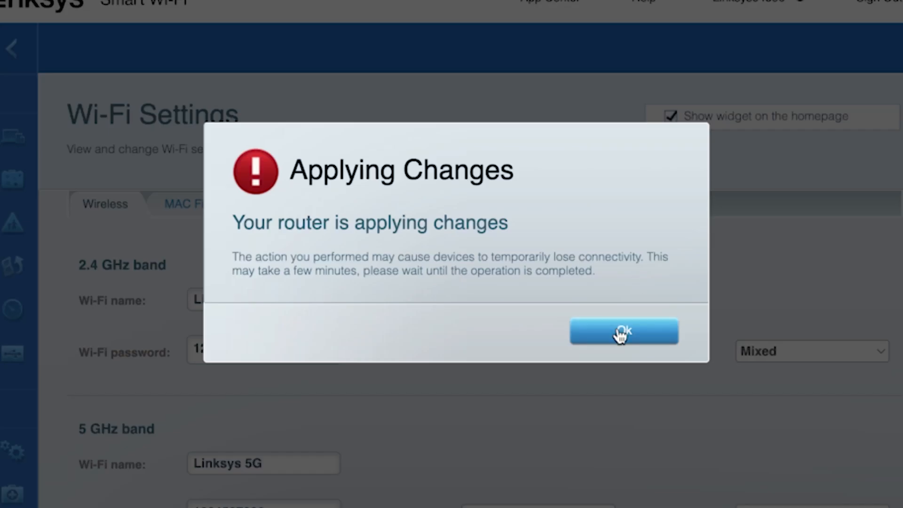
pyautogui.click(619, 335)
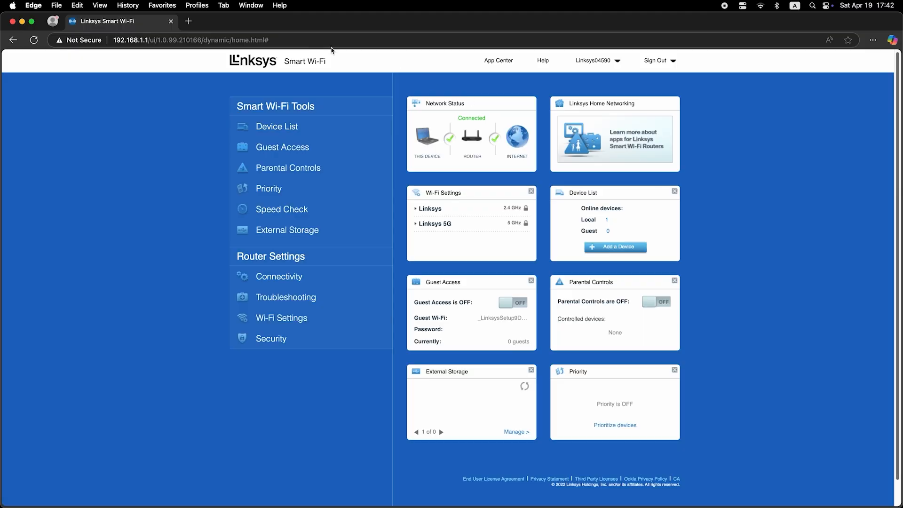
# - Search 'hghghghg' in a new tab to test connectivity, then close the timed-out tab
pyautogui.click(189, 22)
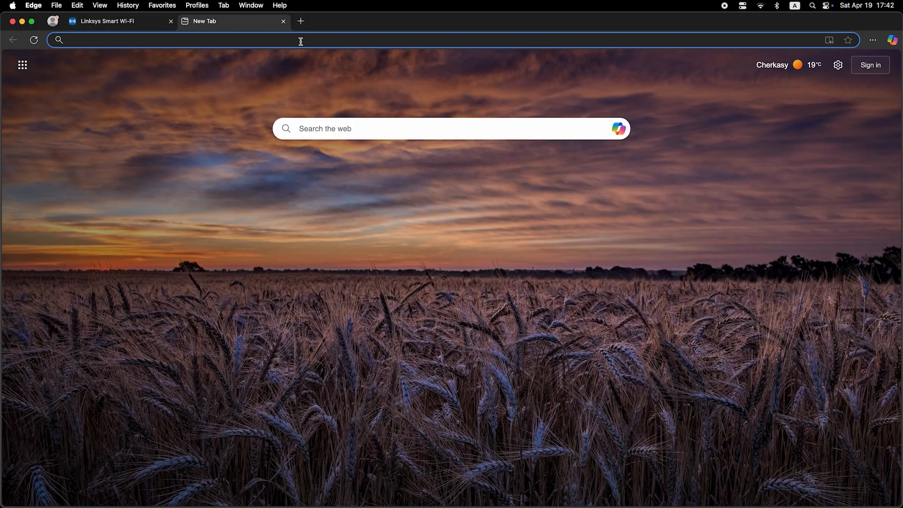
pyautogui.write('hghghghg')
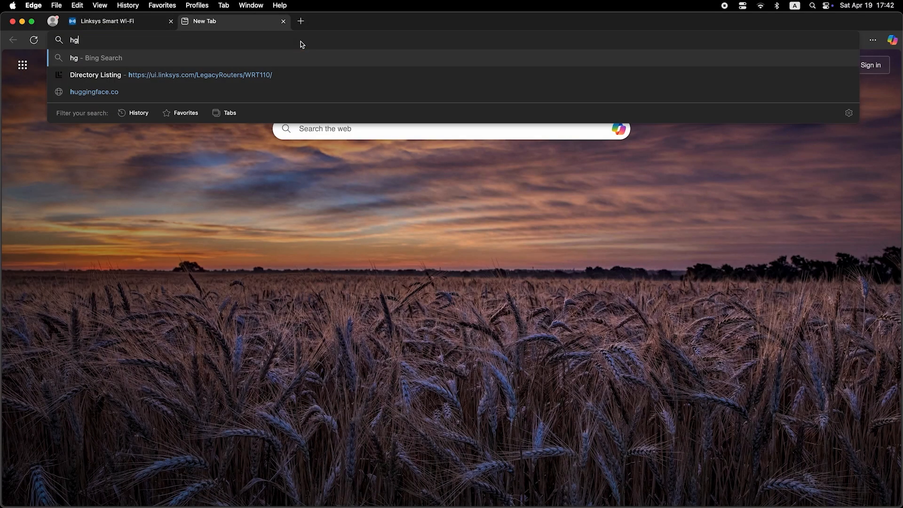
pyautogui.press('Return')
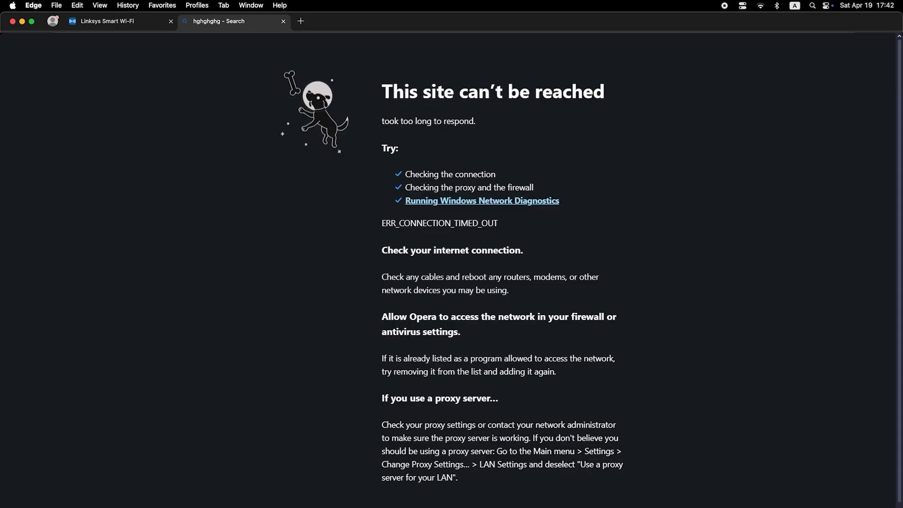
pyautogui.click(283, 21)
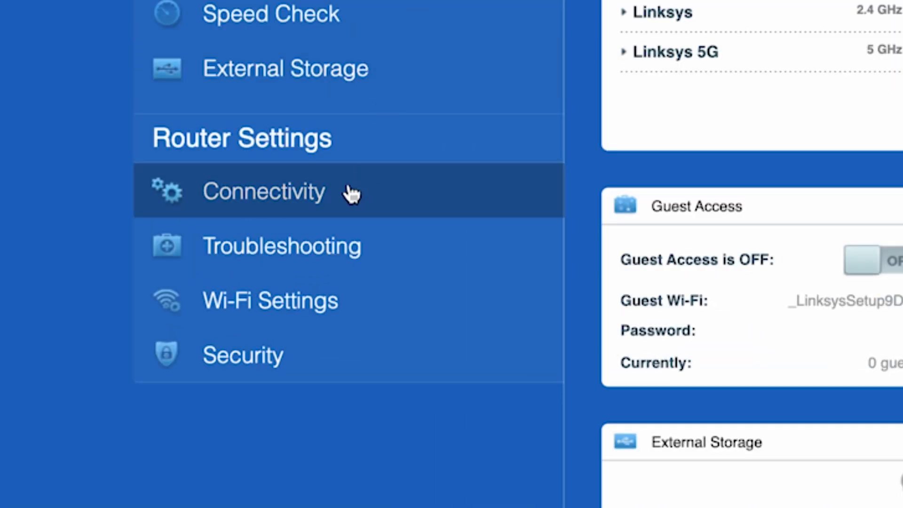
pyautogui.click(350, 192)
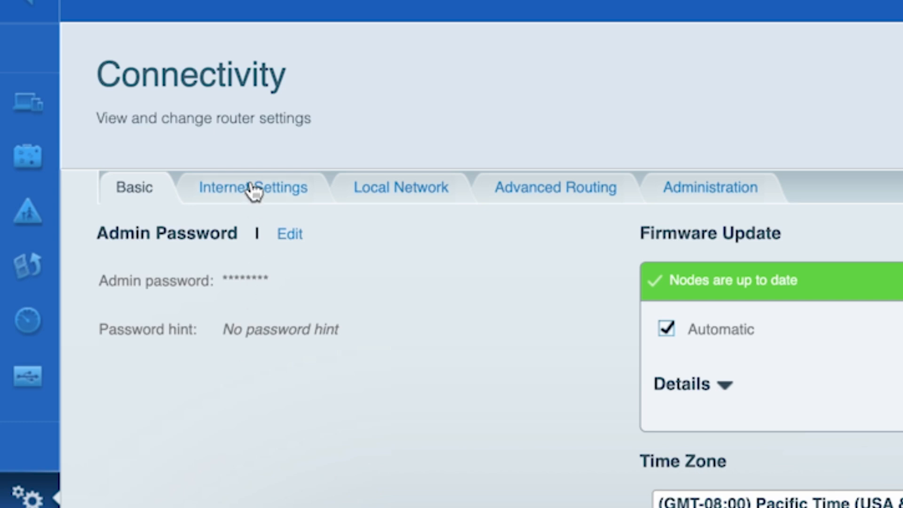
pyautogui.click(252, 187)
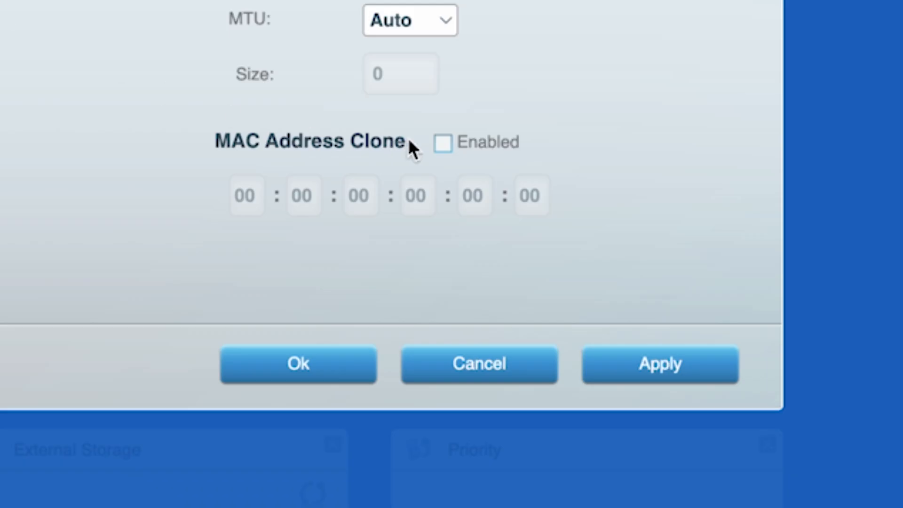
pyautogui.click(442, 142)
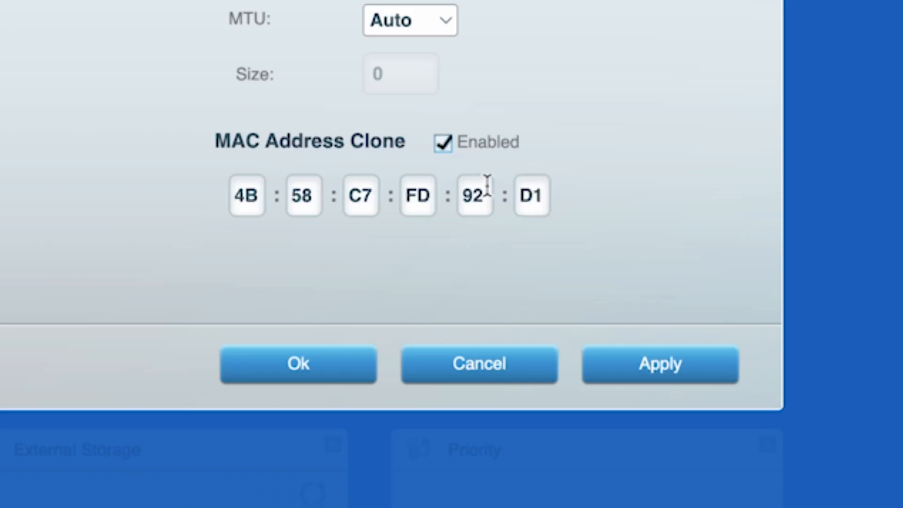
pyautogui.click(661, 369)
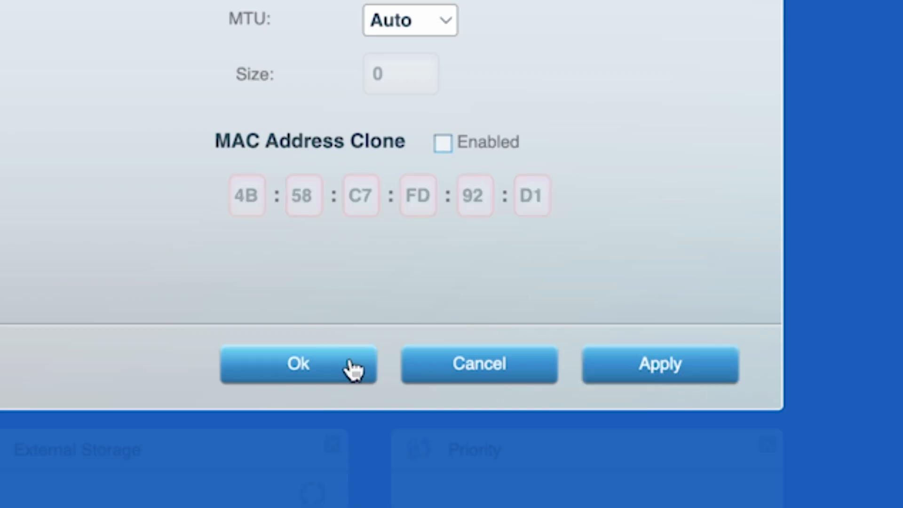
pyautogui.click(353, 369)
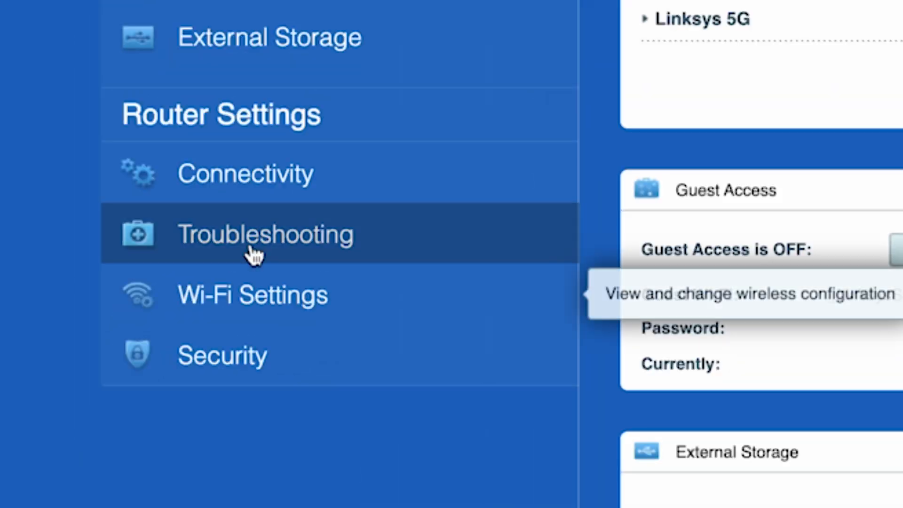
# - Restart the mesh Wi-Fi system from Troubleshooting > Diagnostics and confirm the restart
pyautogui.click(158, 355)
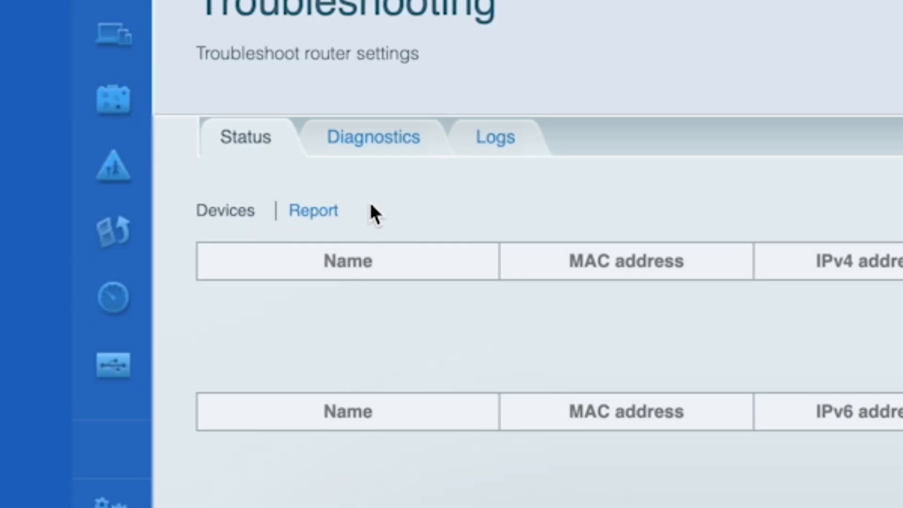
pyautogui.click(378, 141)
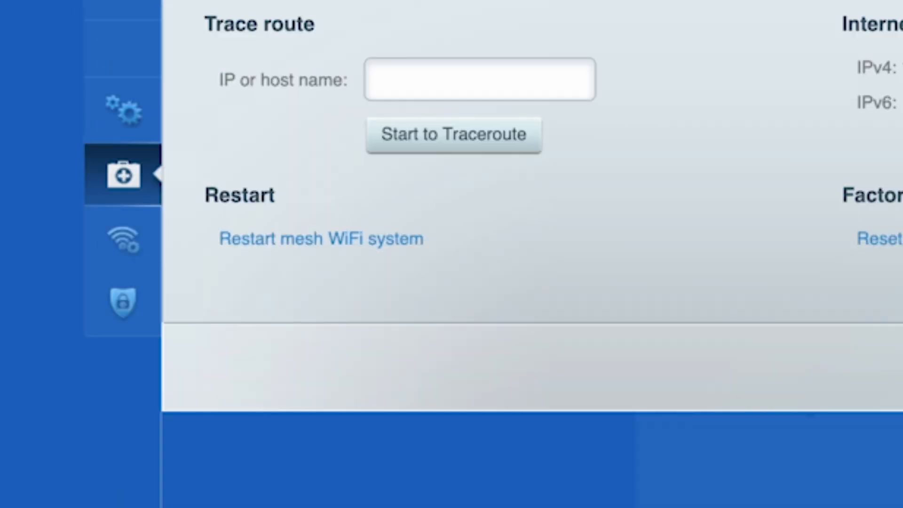
pyautogui.click(337, 237)
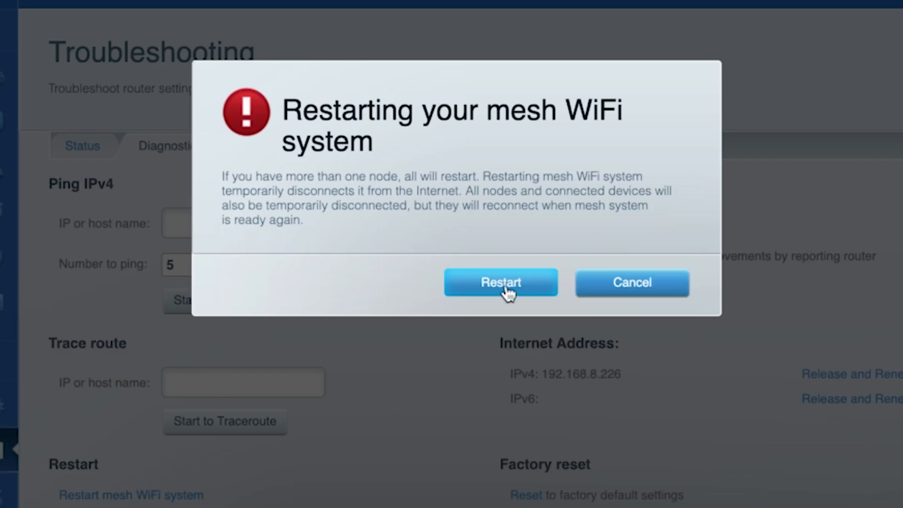
pyautogui.click(506, 289)
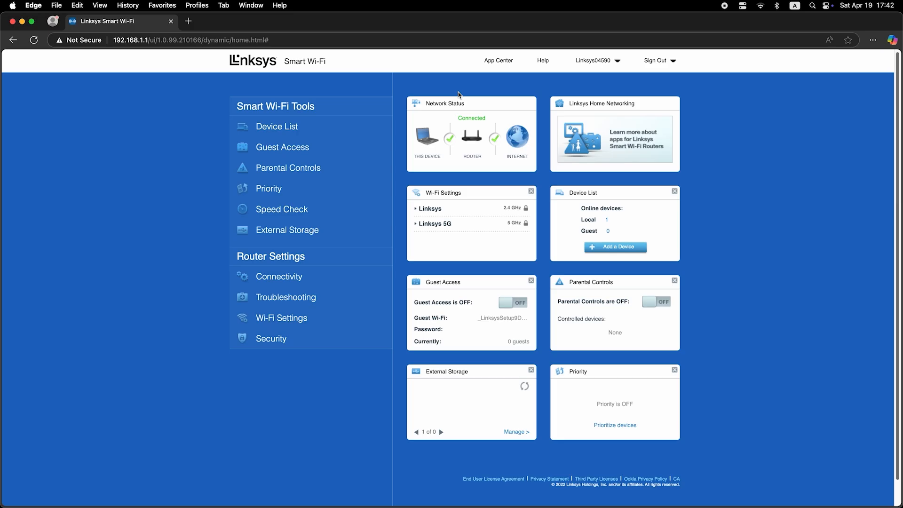
# - Search for 'hghghghg' in a new Edge tab to confirm the internet works
pyautogui.click(189, 22)
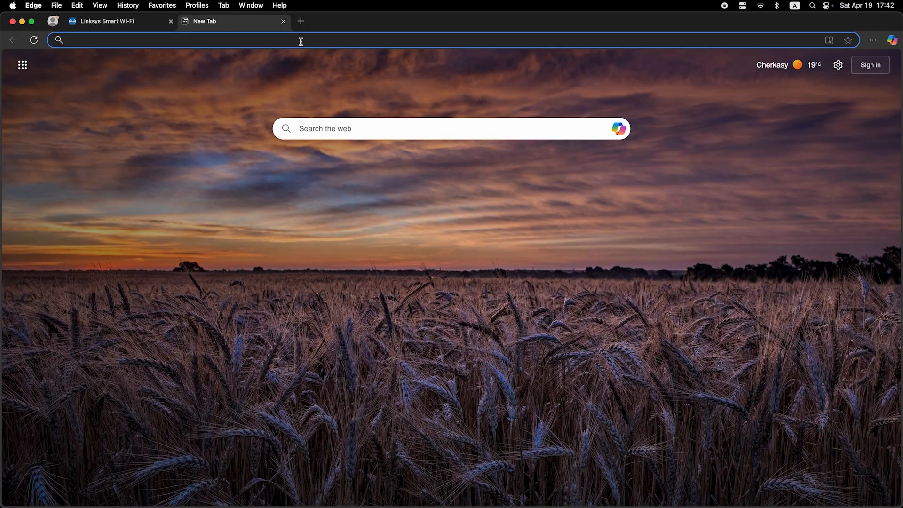
pyautogui.write('hghghghg')
pyautogui.press('Return')
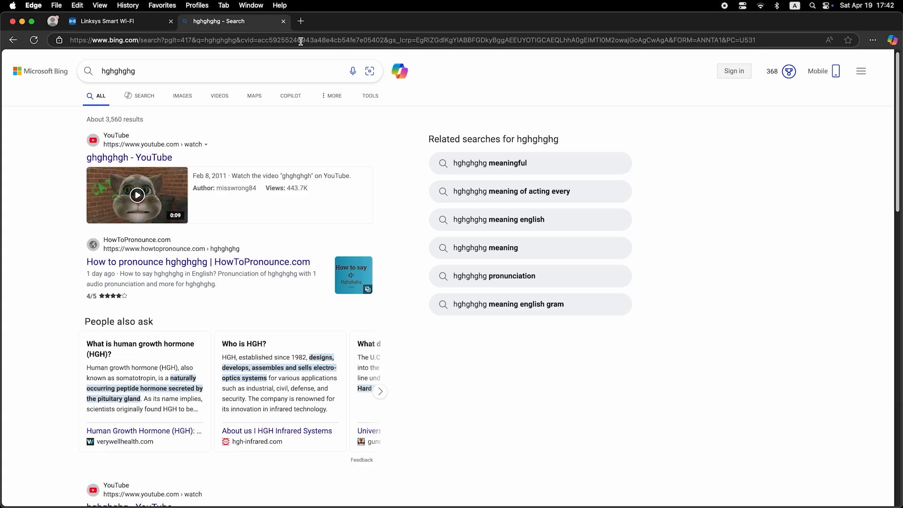